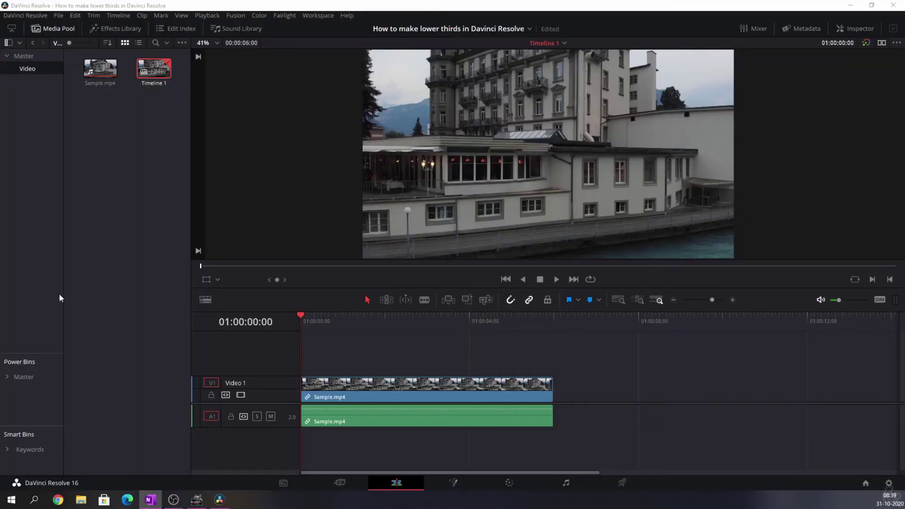
Drag the L Lower 3rd title from the Titles toolbox onto a new Video 2 track above the building clip
left_click(122, 30)
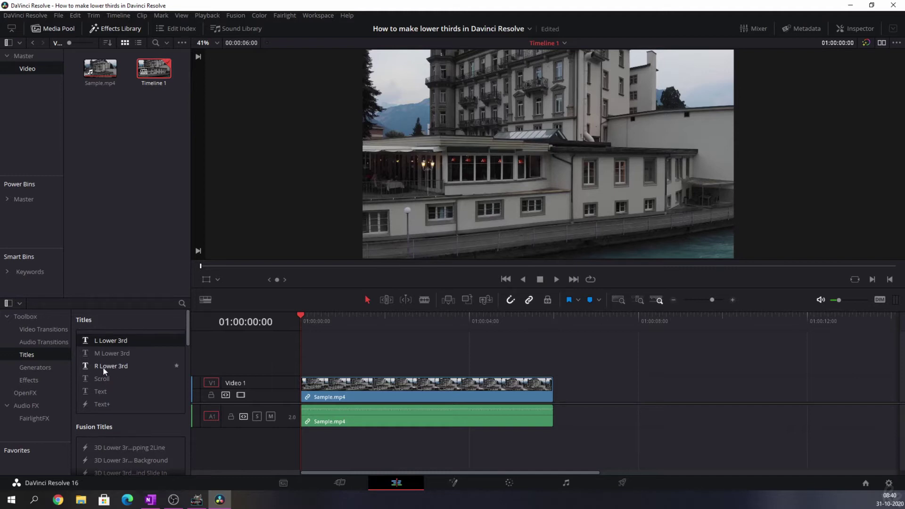
left_click_drag(101, 340, 302, 352)
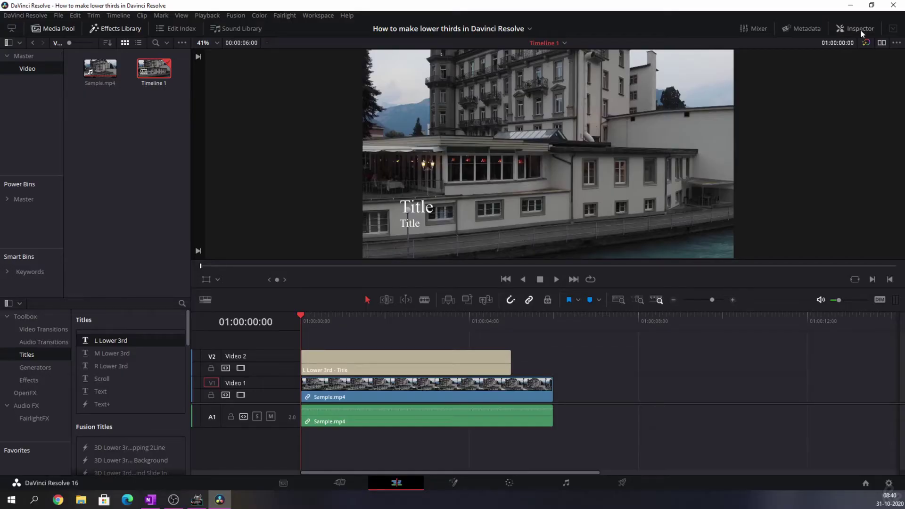
Replace the placeholder text with 'A very nice building' and the second line with 'Just my 2 cents'
left_click(859, 29)
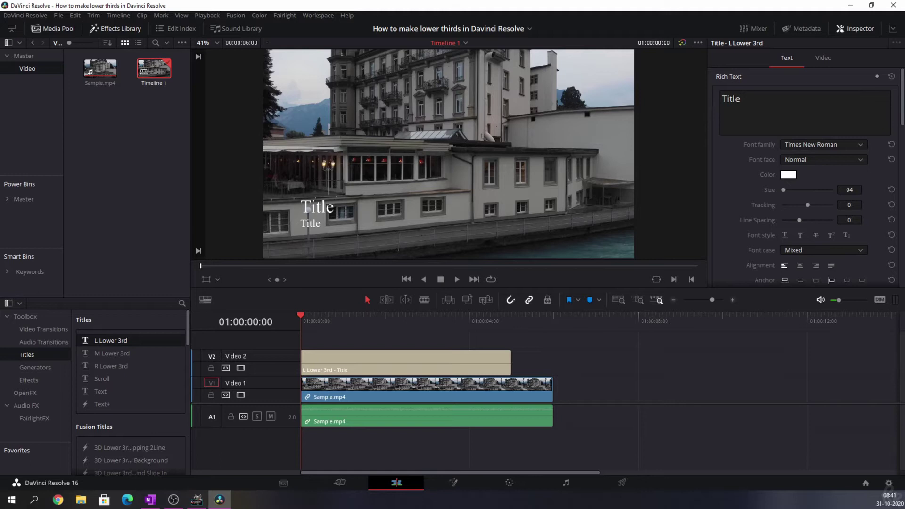
left_click_drag(901, 98, 892, 159)
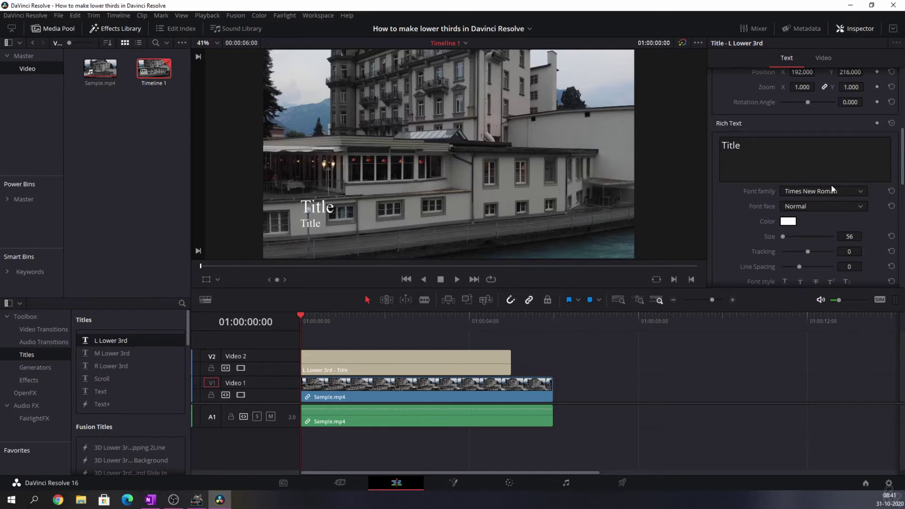
left_click_drag(899, 165, 898, 95)
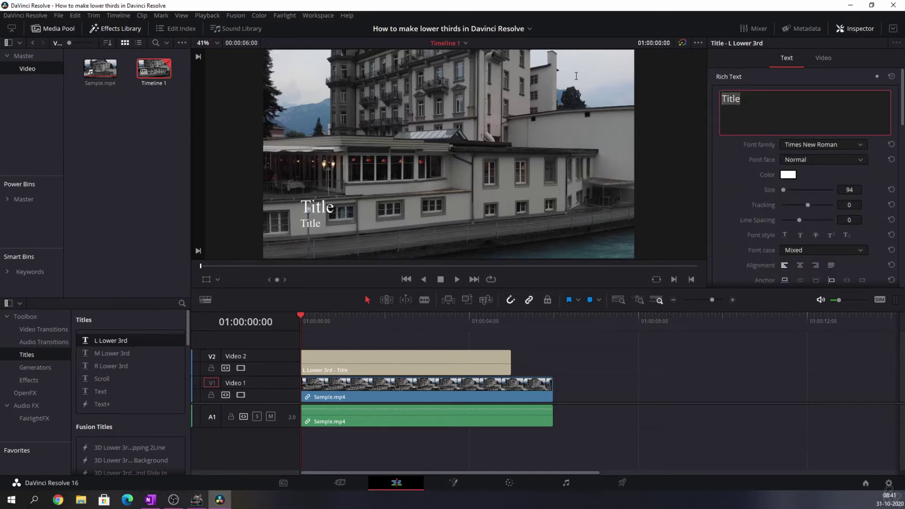
type("A")
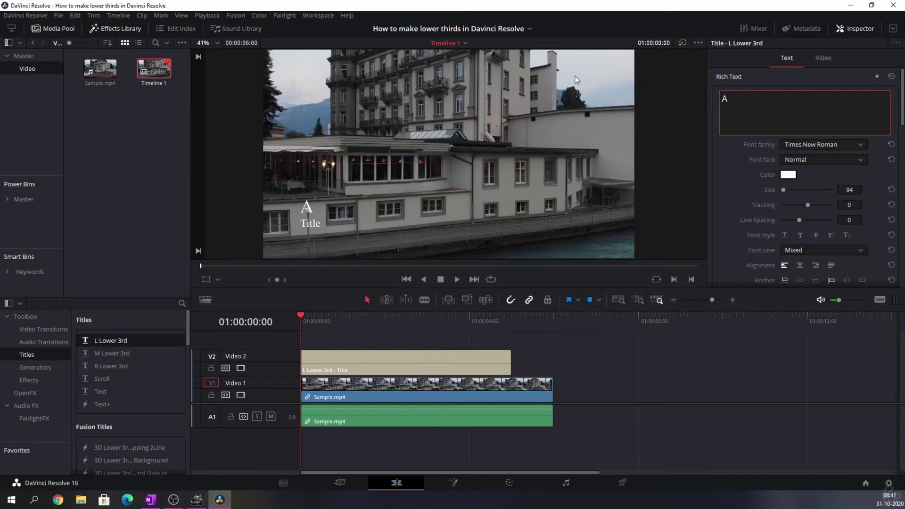
type(" very nice building")
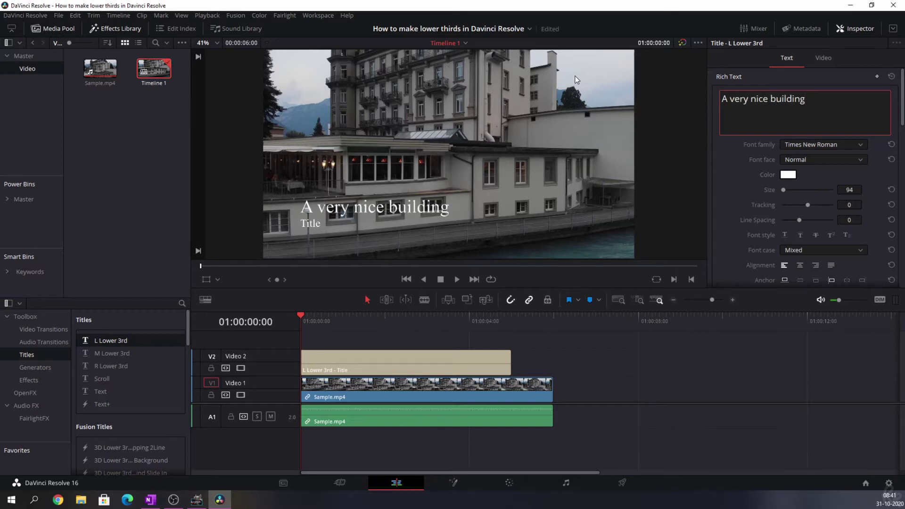
left_click_drag(903, 108, 901, 170)
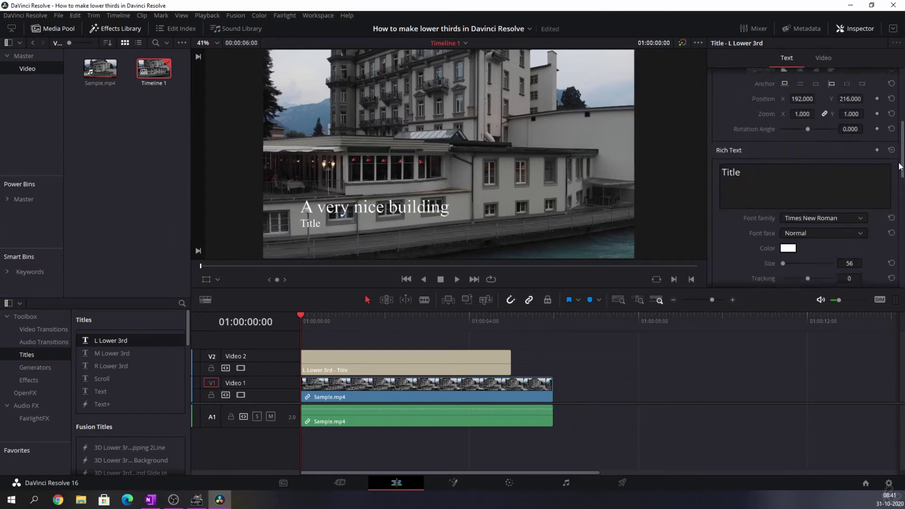
type("Just my 2 cents")
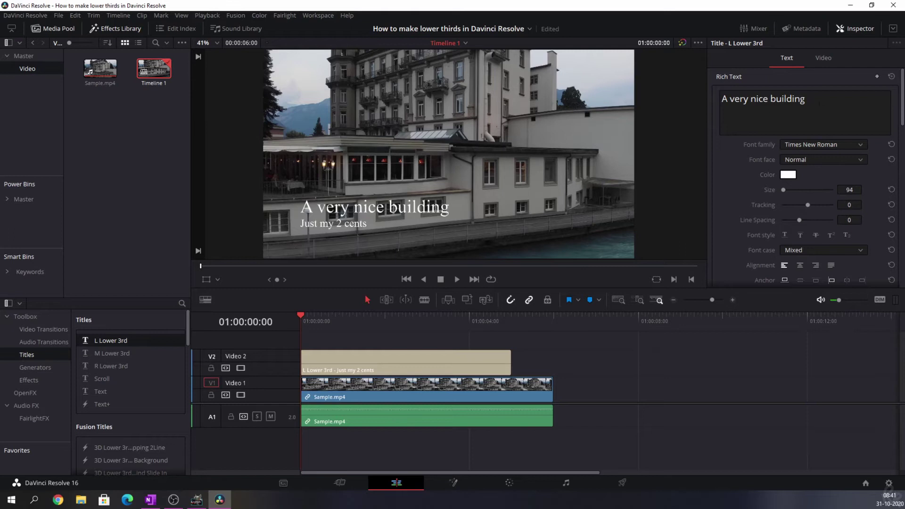
Set the main title's font to Open Sans Extrabold
left_click(819, 148)
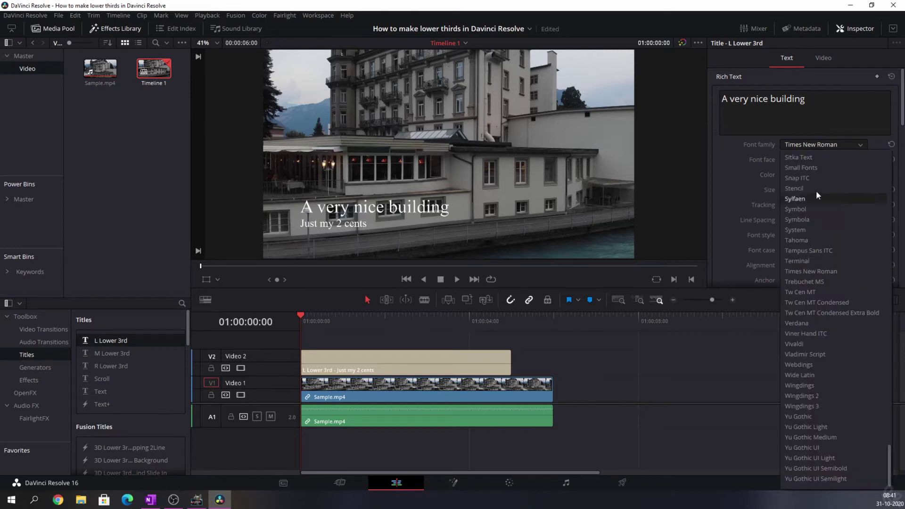
scroll(838, 272, "up", 15)
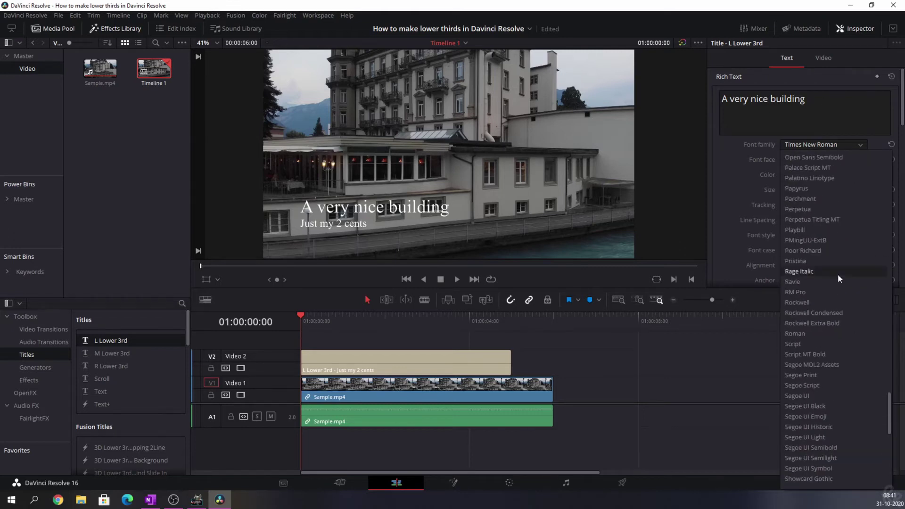
scroll(837, 275, "up", 3)
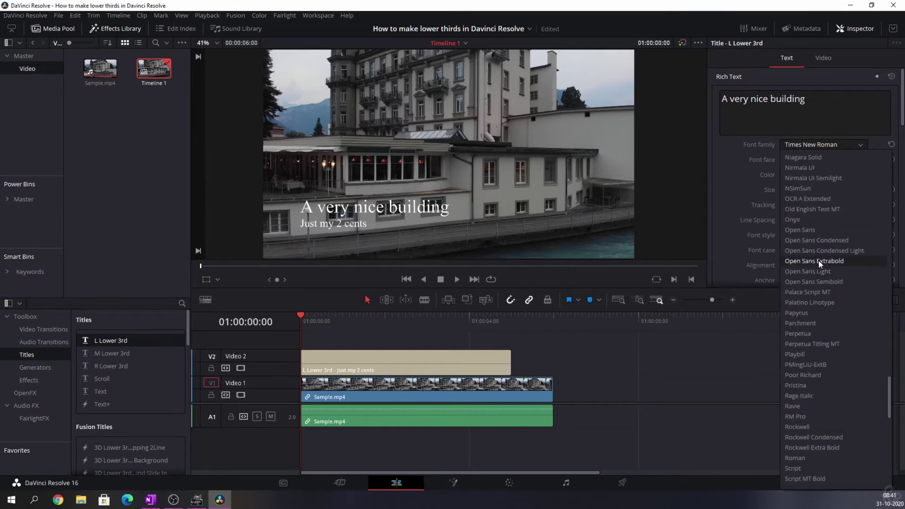
left_click(814, 230)
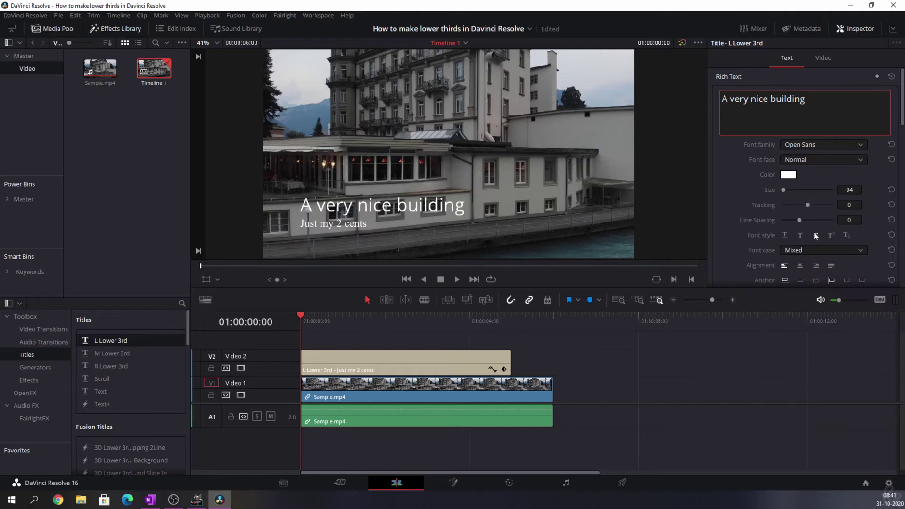
left_click(861, 145)
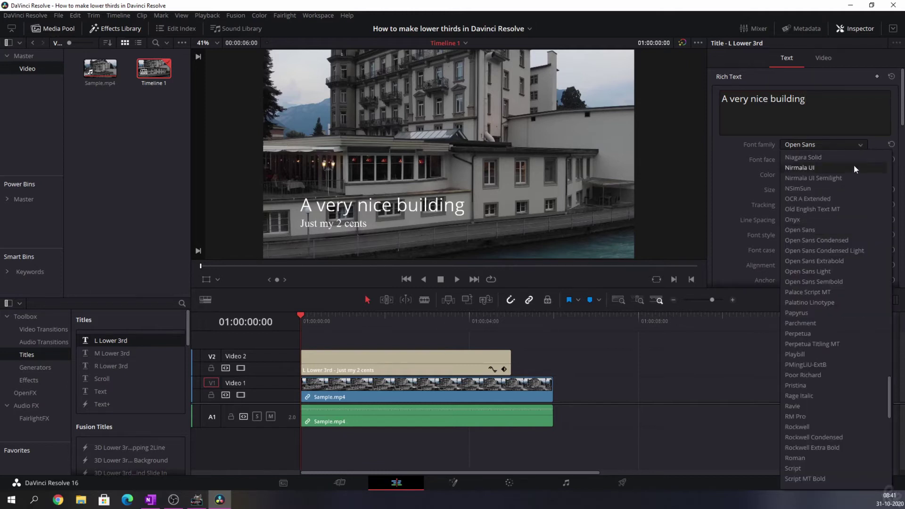
left_click(834, 262)
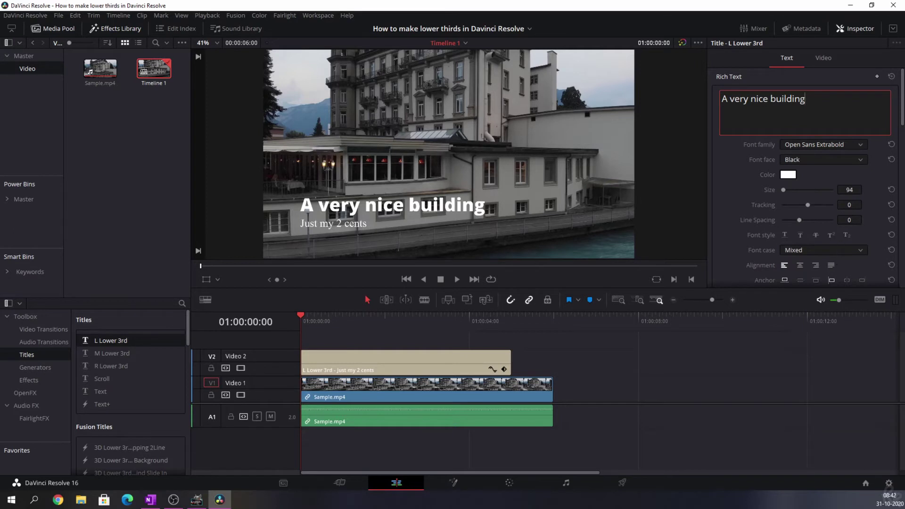
Set the subtitle line's font to Open Sans Extrabold as well
left_click_drag(903, 102, 902, 173)
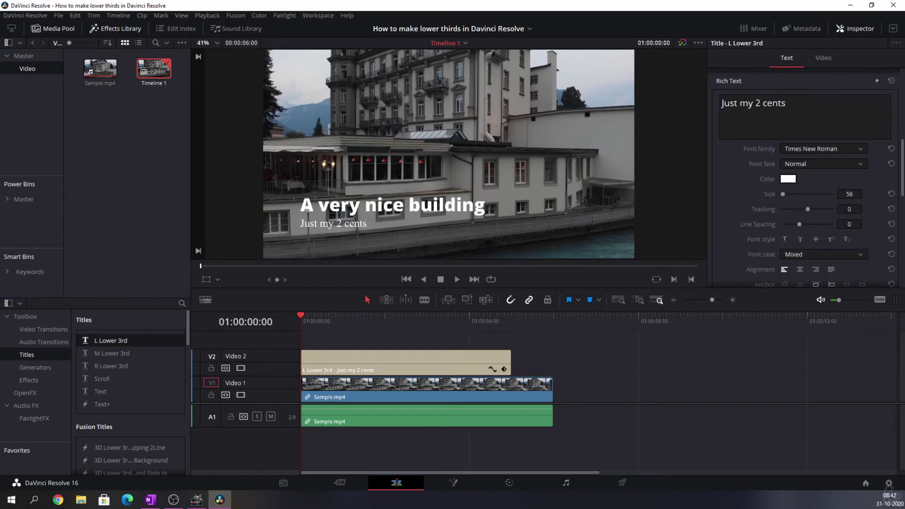
left_click(829, 149)
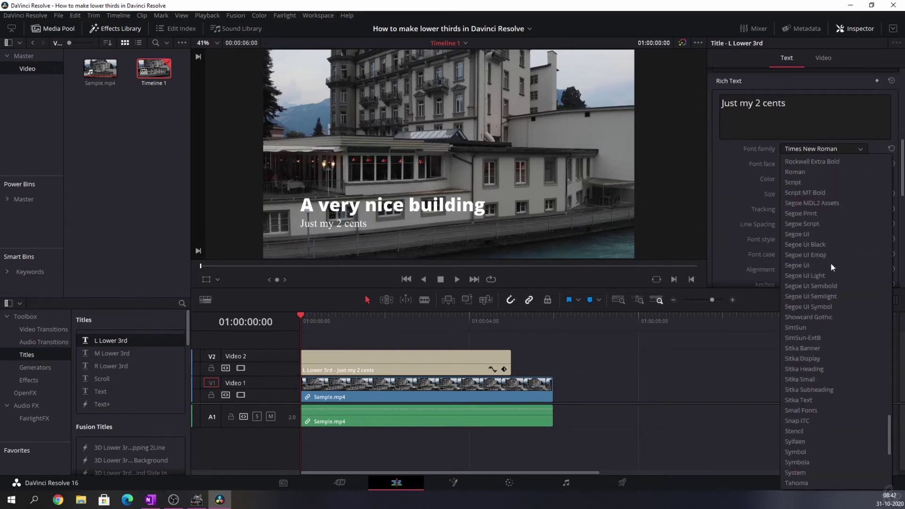
scroll(830, 264, "down", 5)
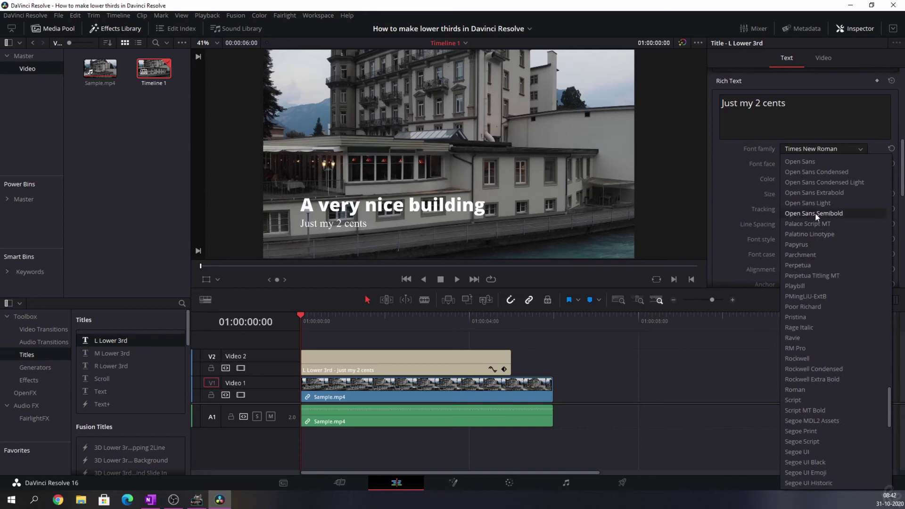
left_click(821, 193)
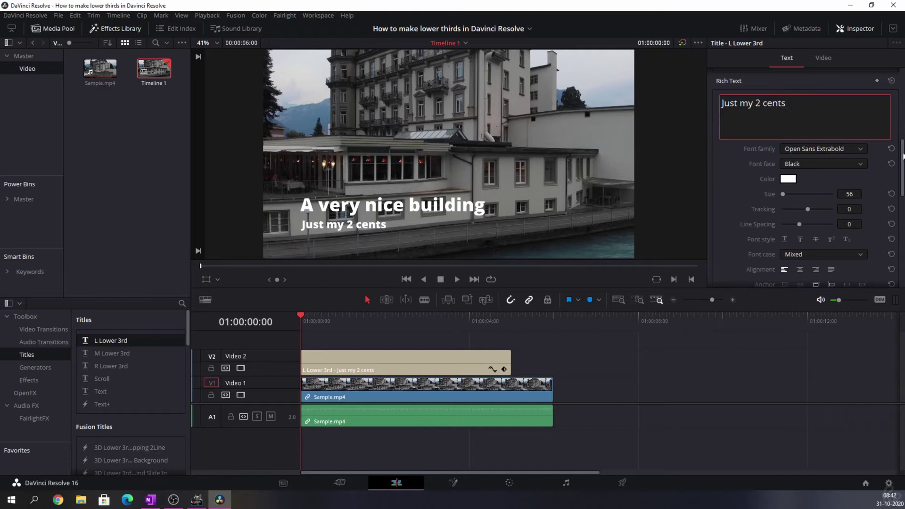
Offset the text's drop shadow to X 8, Y -8, with blur 20 and opacity 75
scroll(902, 156, "down", 5)
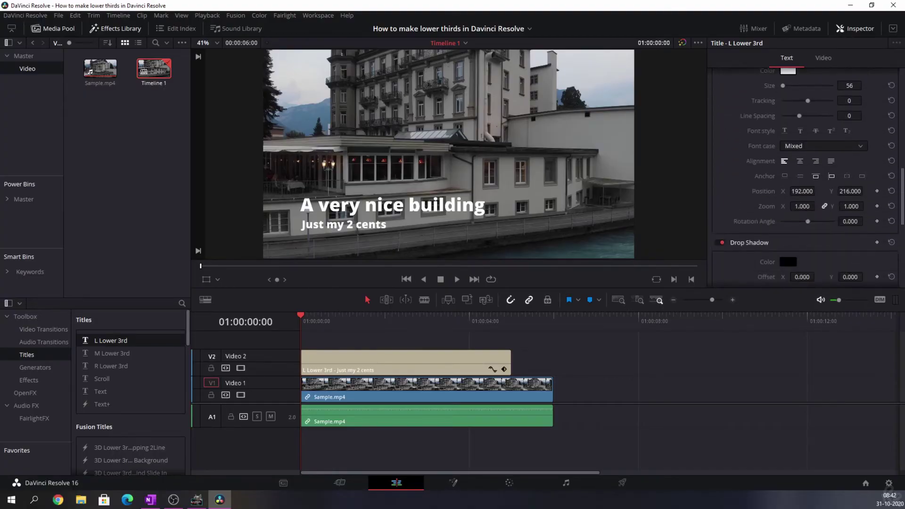
scroll(806, 179, "down", 5)
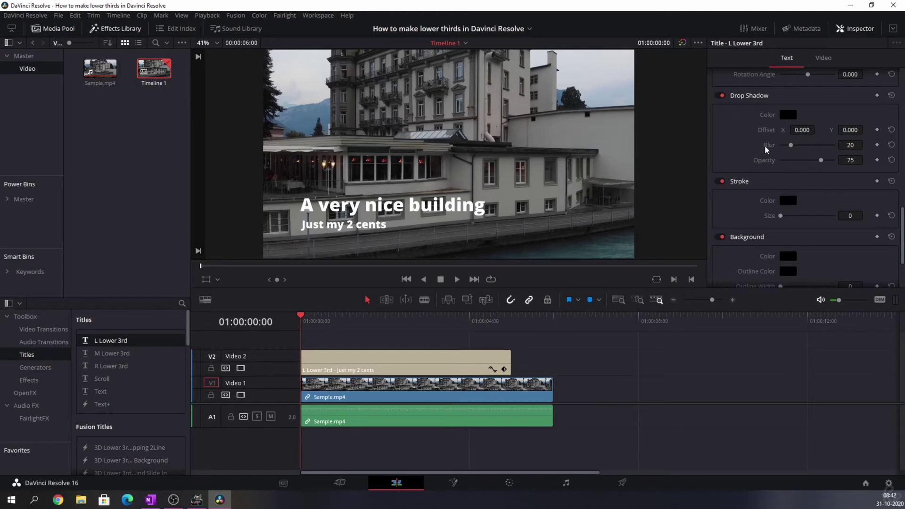
mouse_move(849, 128)
left_mouse_down()
mouse_move(821, 128)
mouse_move(848, 129)
left_mouse_up()
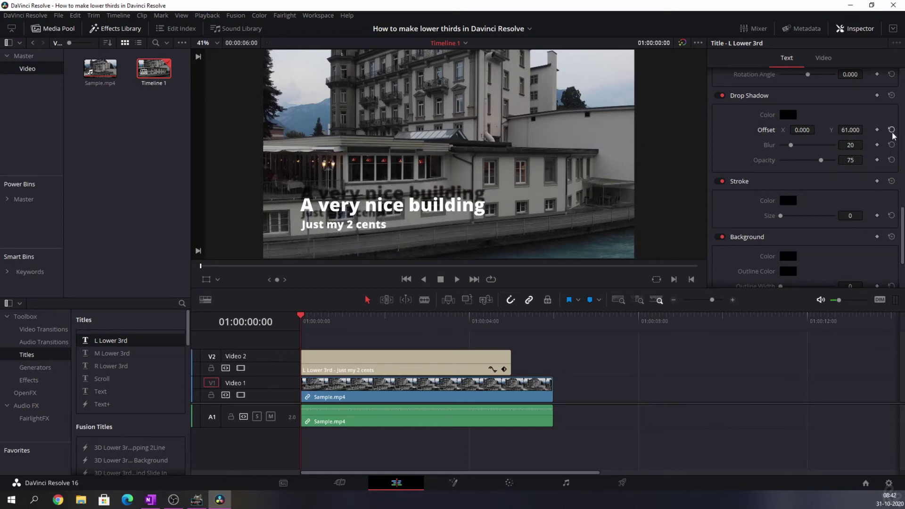
left_click(891, 130)
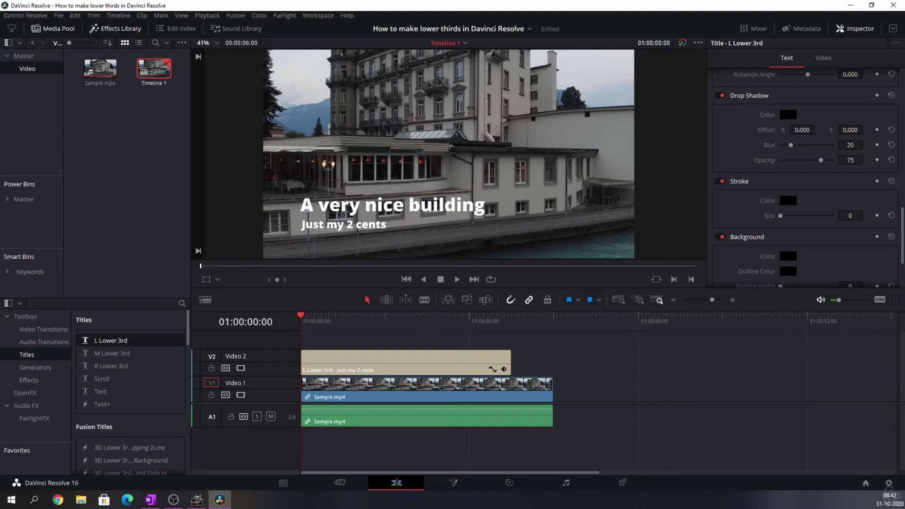
left_click_drag(801, 130, 817, 129)
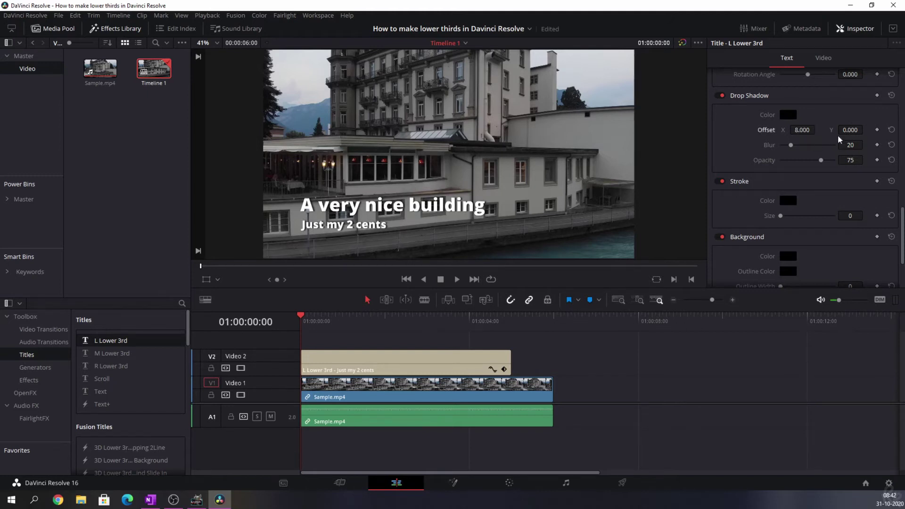
left_click_drag(850, 130, 865, 129)
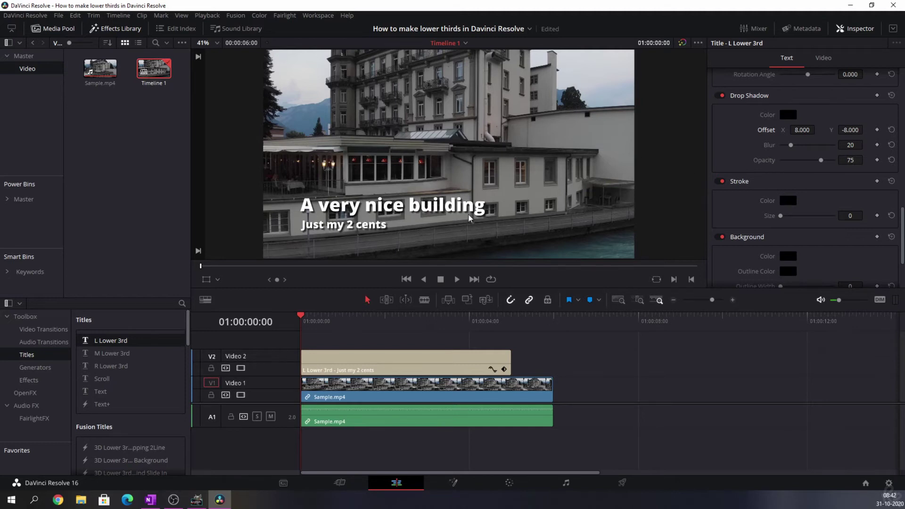
Set the viewer zoom to 41% to fit the whole frame
scroll(468, 216, "up", 5)
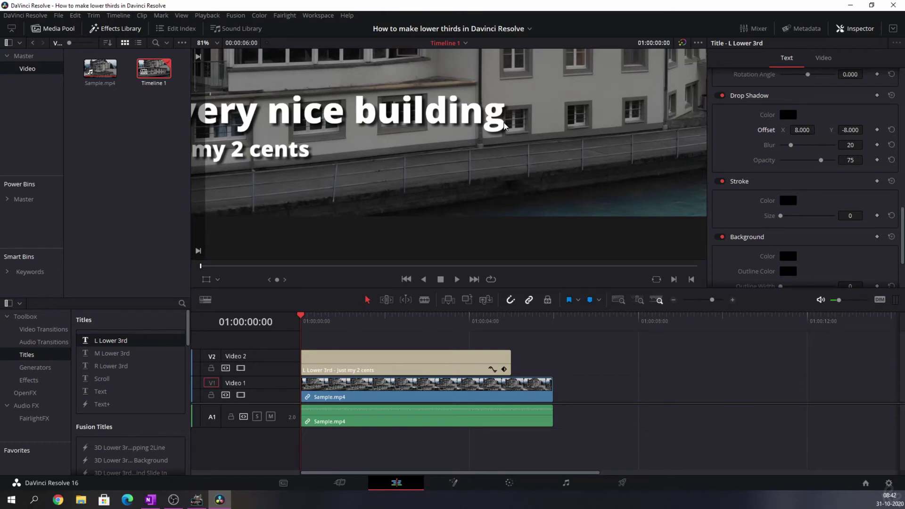
scroll(504, 125, "up", 3)
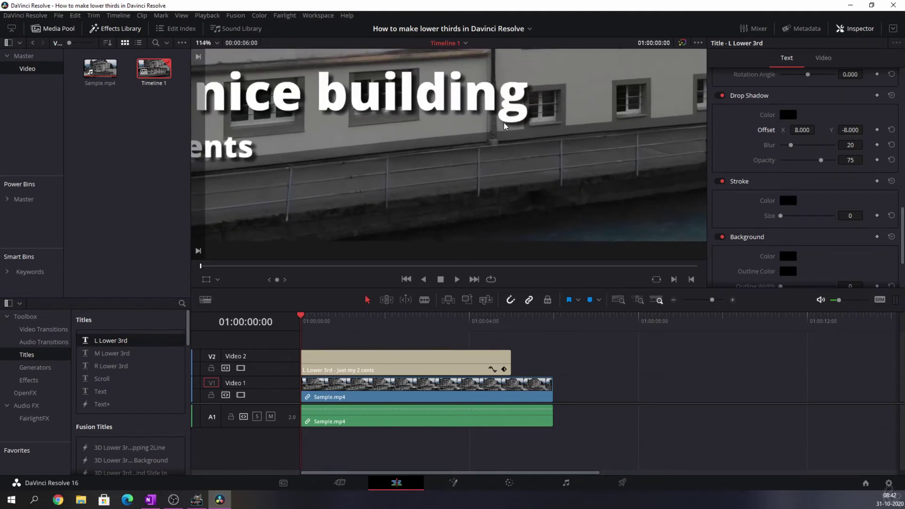
scroll(503, 125, "down", 3)
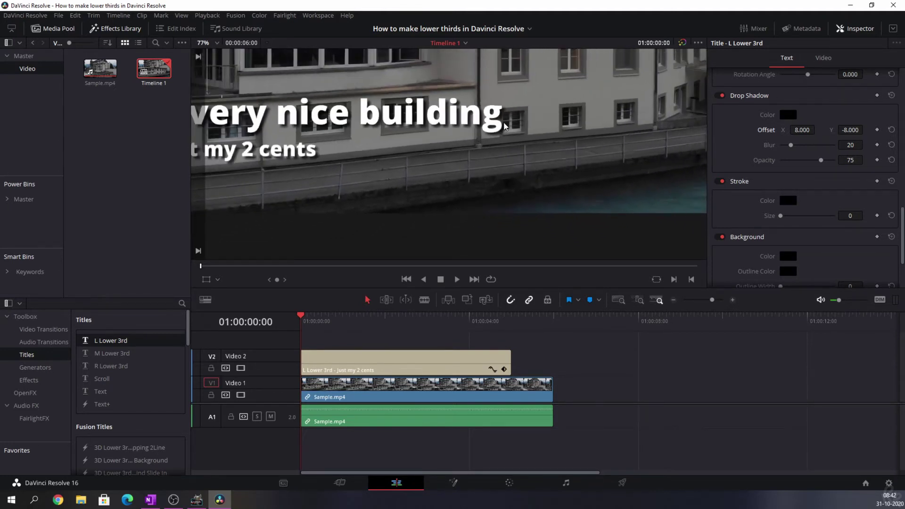
scroll(438, 156, "down", 2)
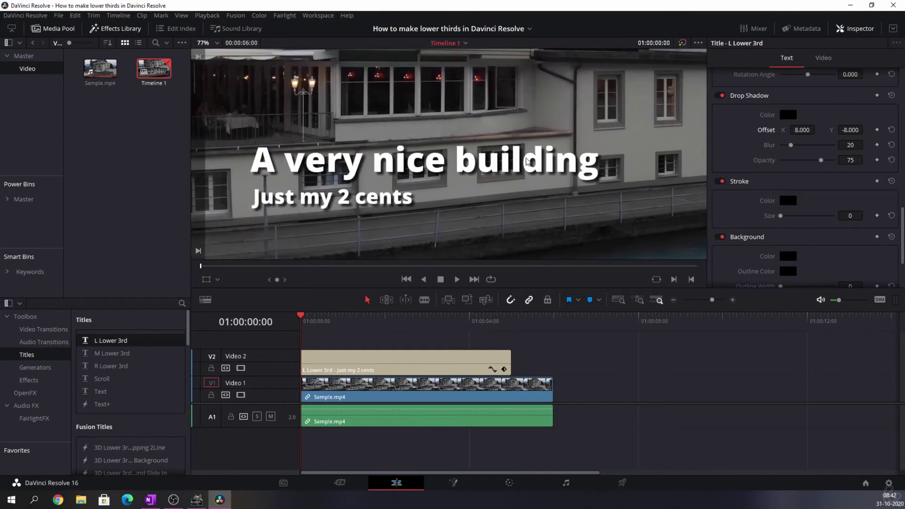
scroll(529, 156, "down", 2)
left_click(217, 43)
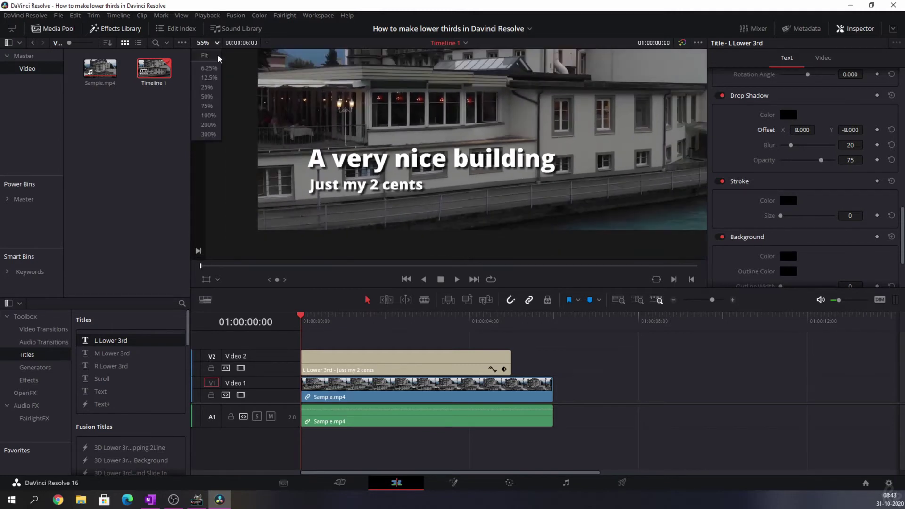
left_click(215, 58)
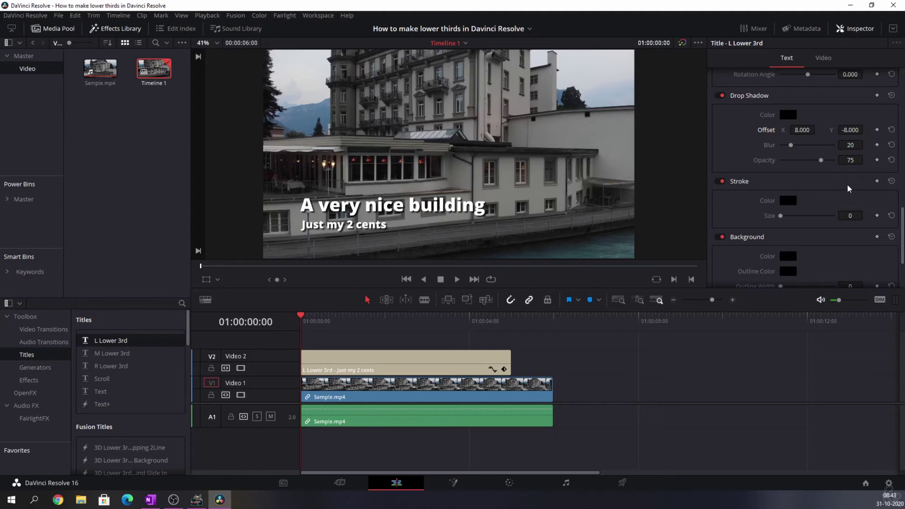
Give the text background an outline width of 22 and a height of 0.246
scroll(902, 218, "down", 3)
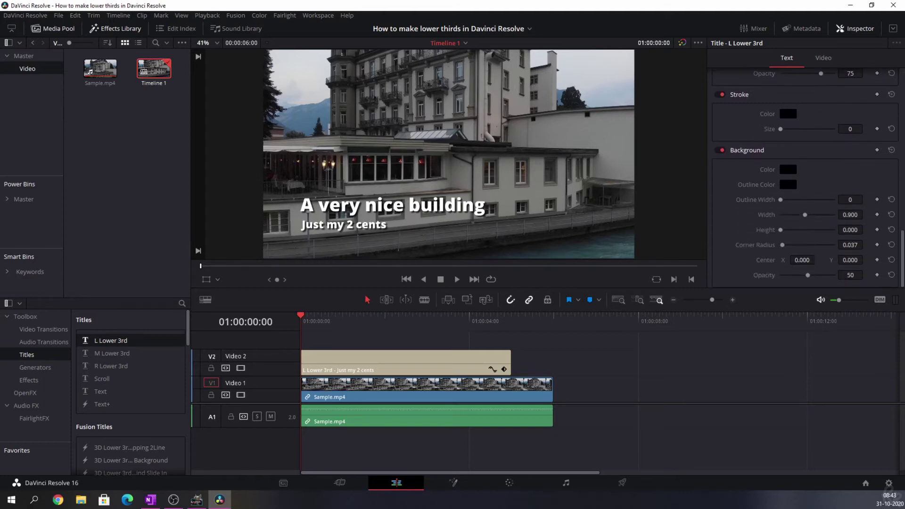
left_click_drag(780, 199, 820, 200)
left_click_drag(850, 229, 865, 229)
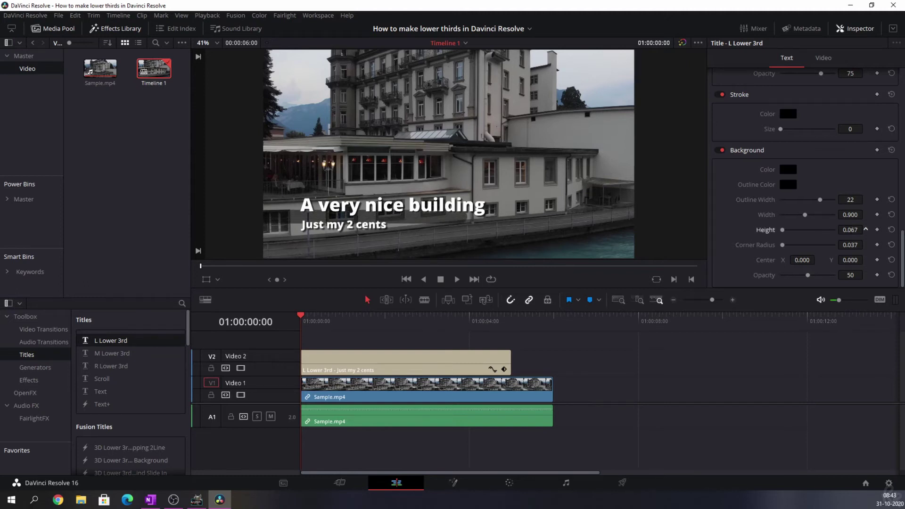
left_click_drag(865, 229, 865, 229)
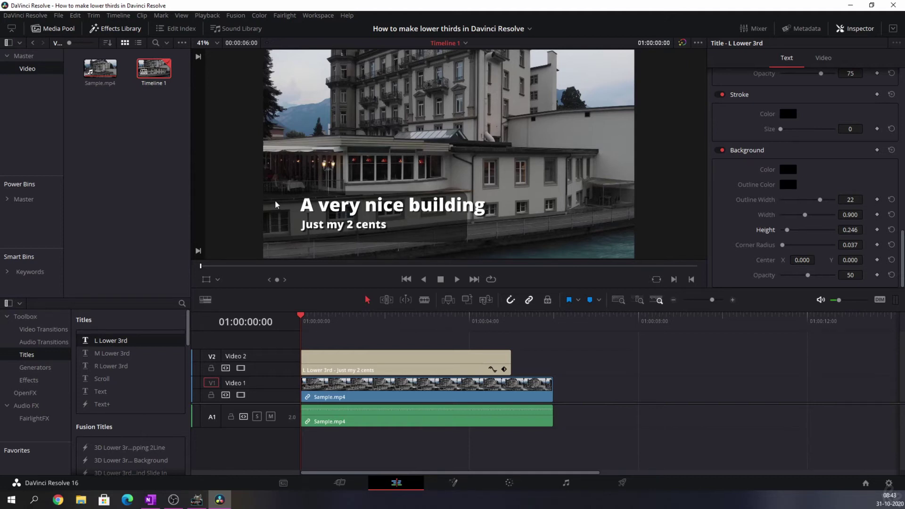
Zoom the title text to 0.86 and move the background box's center to X -27, Y 7
scroll(805, 174, "up", 10)
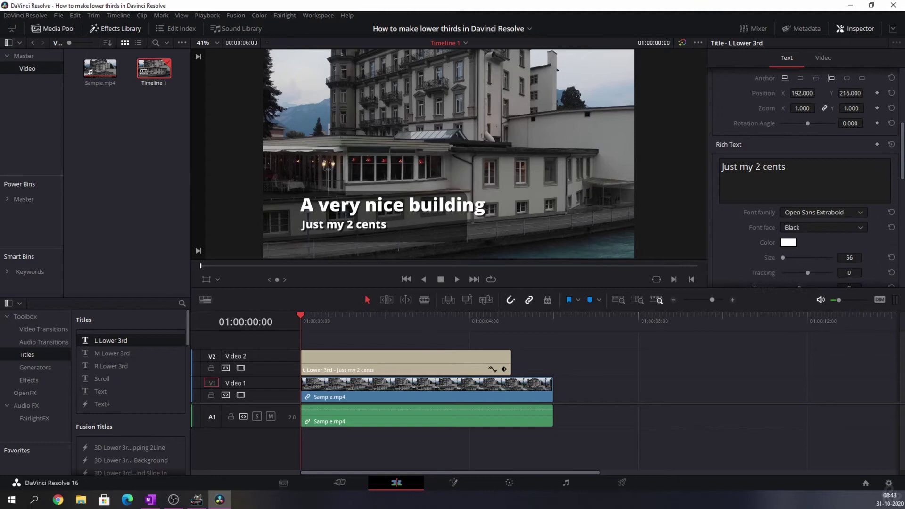
scroll(805, 175, "up", 3)
scroll(805, 174, "down", 4)
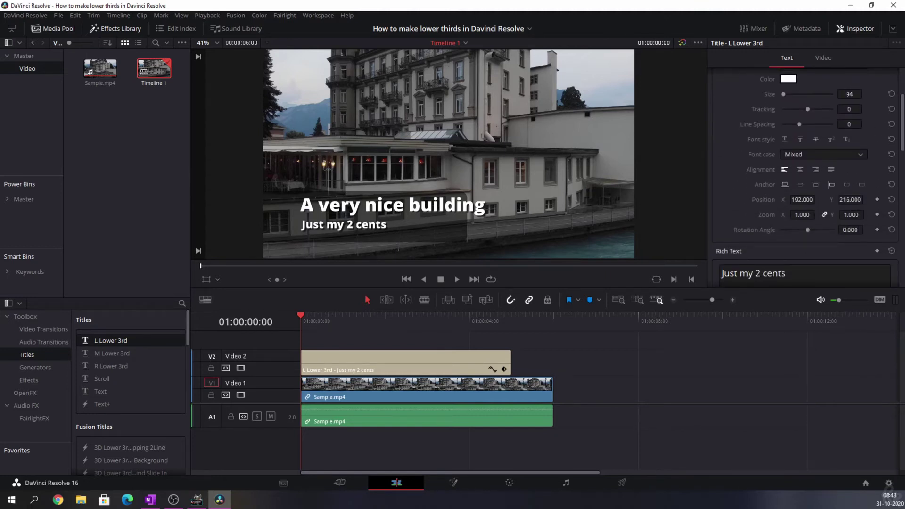
left_click_drag(802, 215, 791, 214)
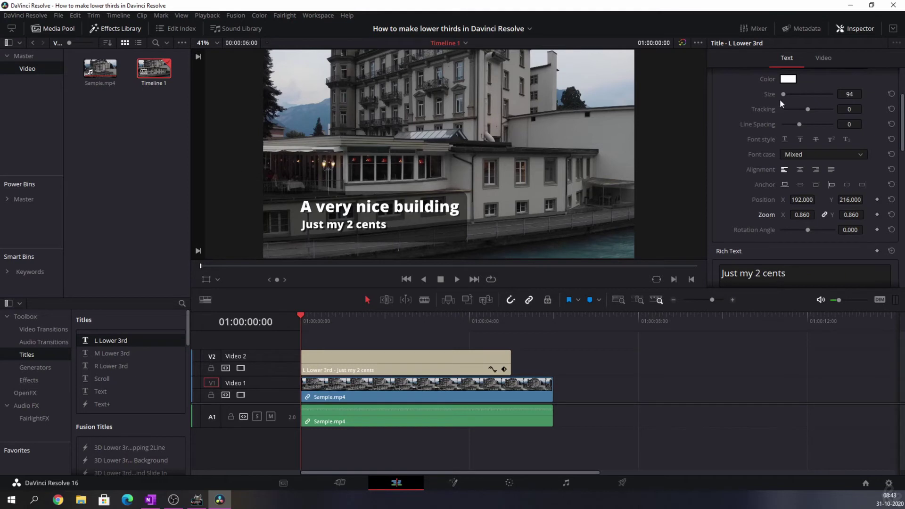
mouse_move(901, 103)
left_mouse_down()
mouse_move(897, 240)
mouse_move(865, 260)
left_mouse_up()
left_click_drag(801, 260, 843, 259)
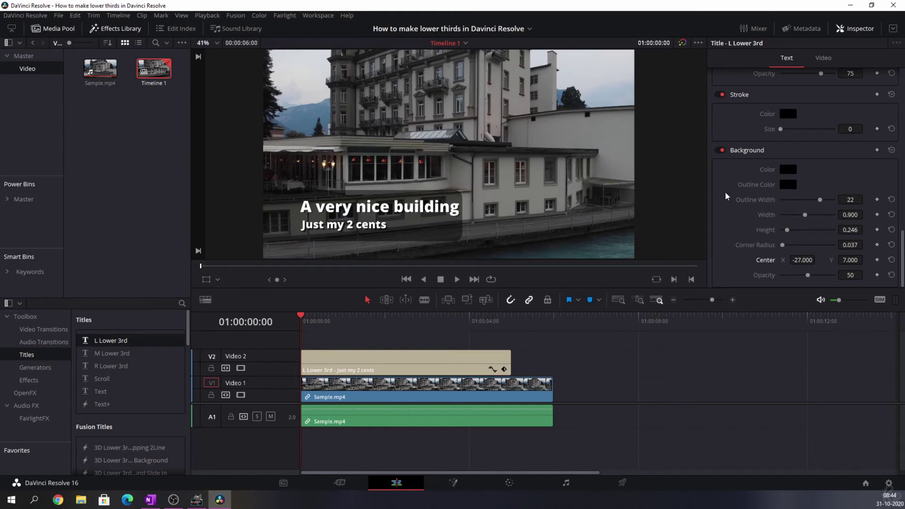
Color the background box light blue #00aaff and lower its opacity to 35
left_click(792, 171)
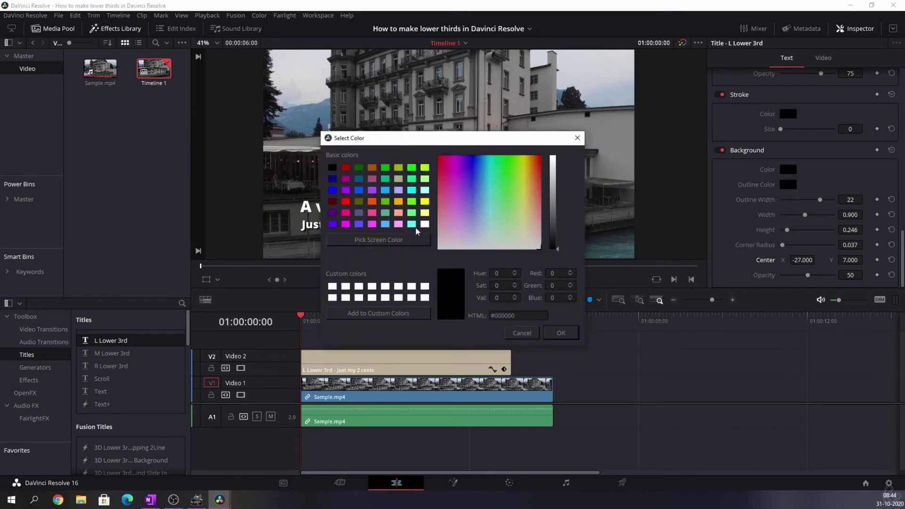
left_click(385, 190)
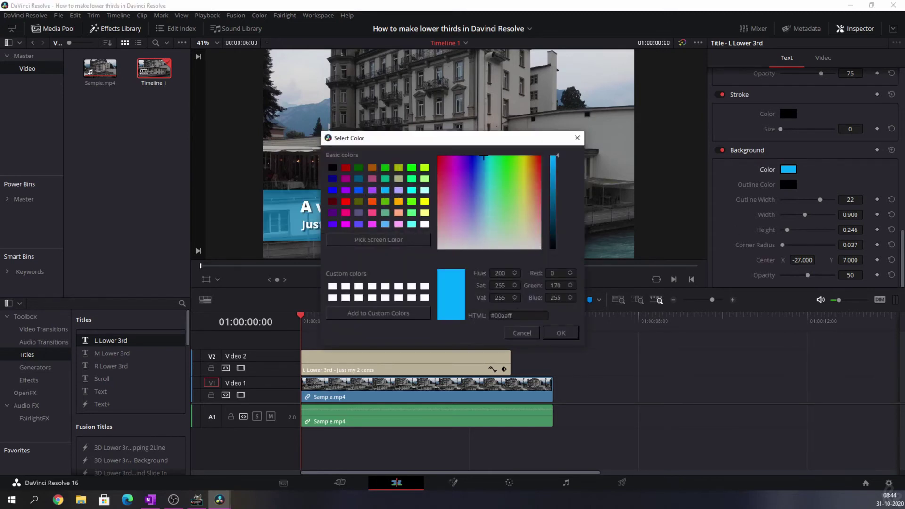
left_click(522, 333)
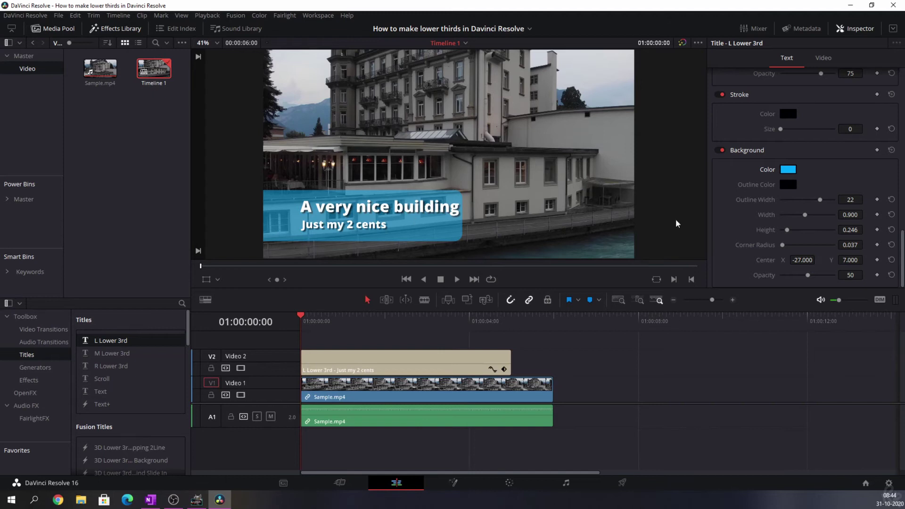
left_click_drag(808, 279, 860, 284)
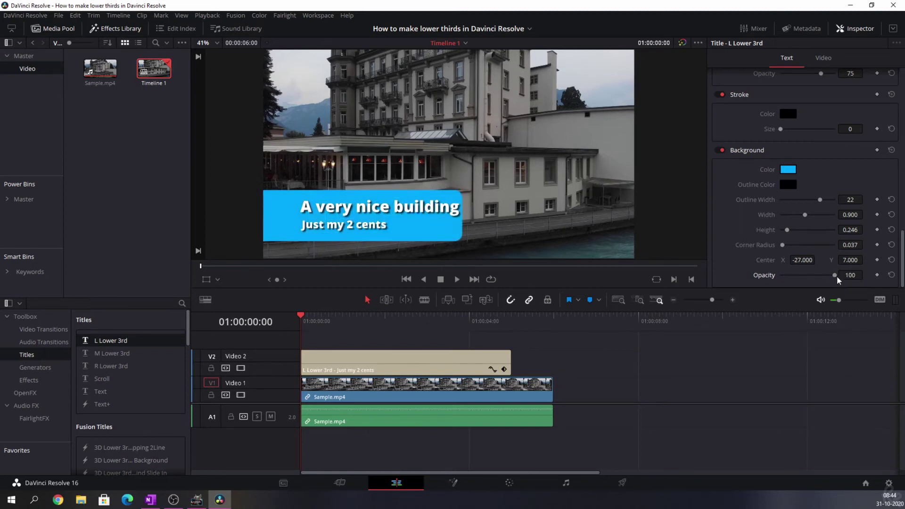
left_click_drag(834, 277, 798, 279)
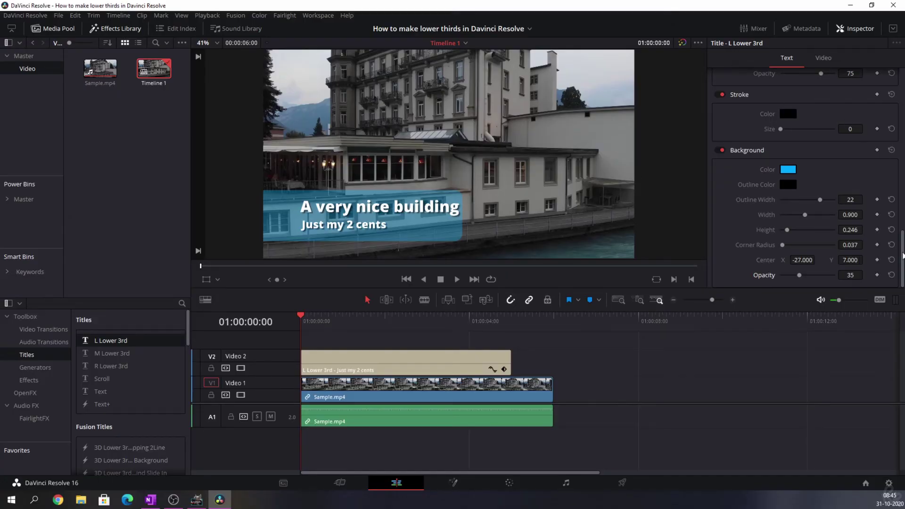
Keyframe Crop Right at 1920 on the title's first frame and at 0 twelve frames later
scroll(902, 256, "up", 15)
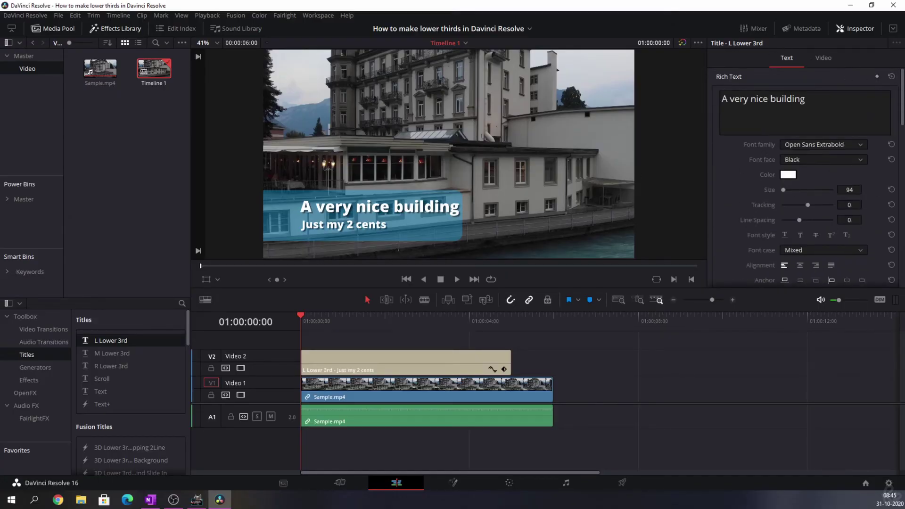
scroll(902, 118, "down", 15)
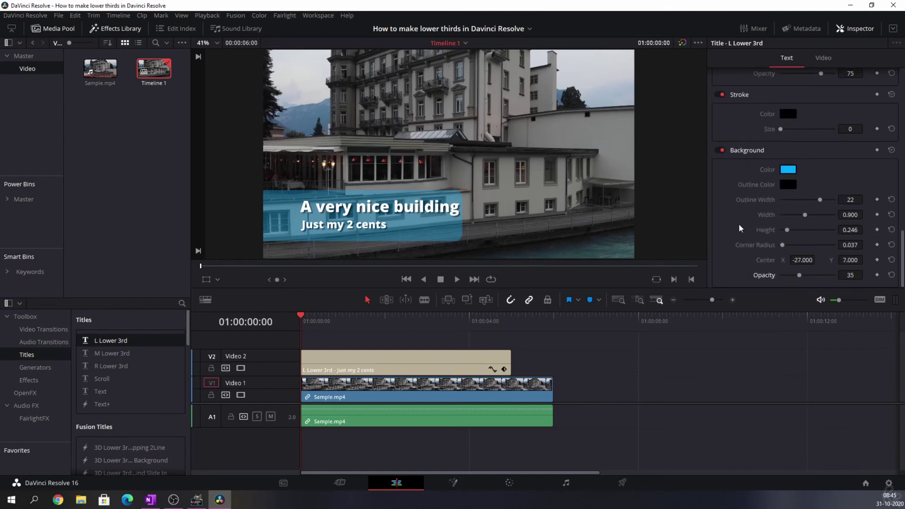
left_click(822, 58)
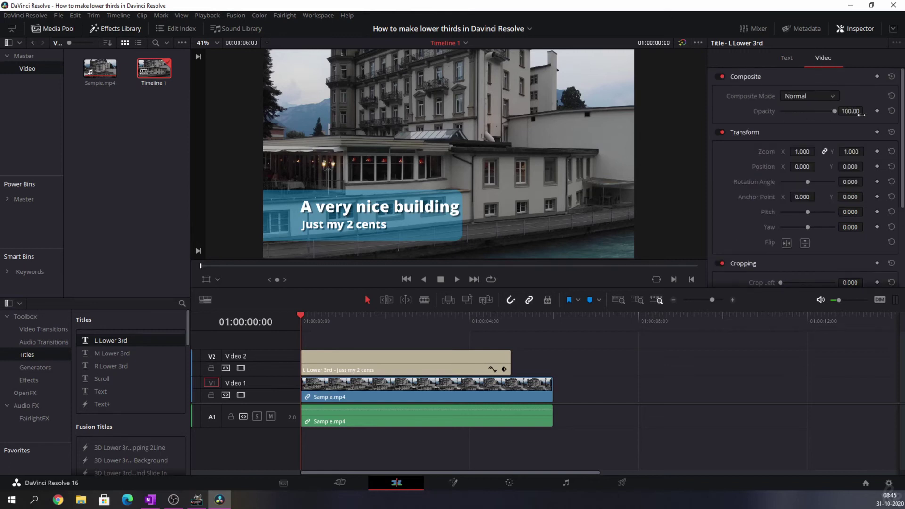
scroll(861, 114, "down", 4)
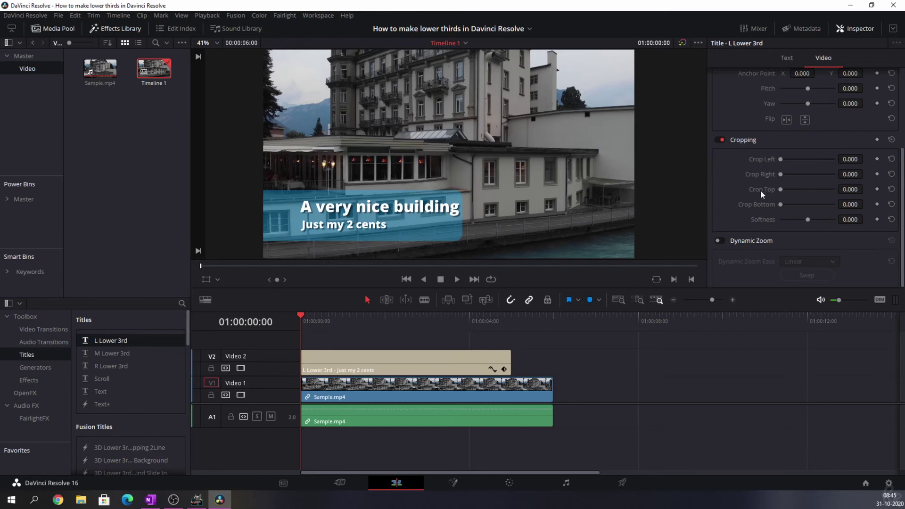
left_click_drag(779, 175, 844, 181)
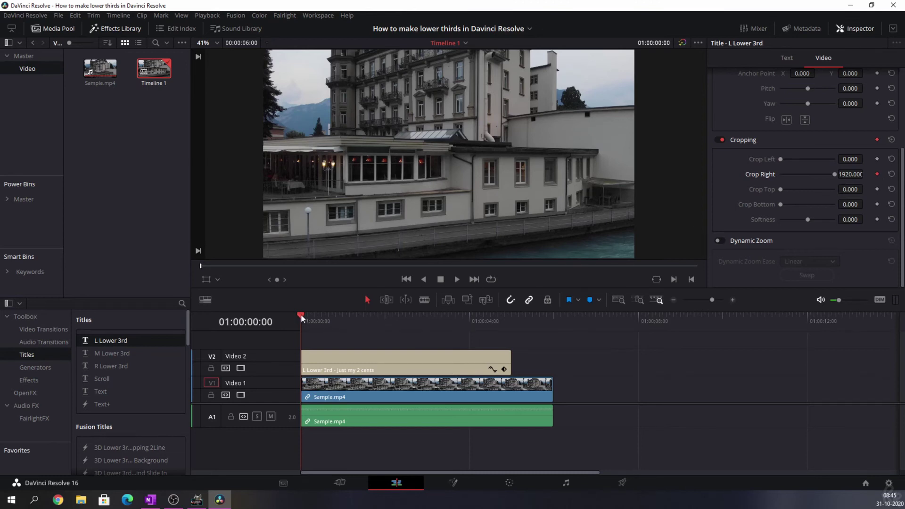
key("Right")
key("Right")
key("Right")
key("Right")
key("Right")
key("Right")
key("Right")
key("Right")
key("Right")
key("Right")
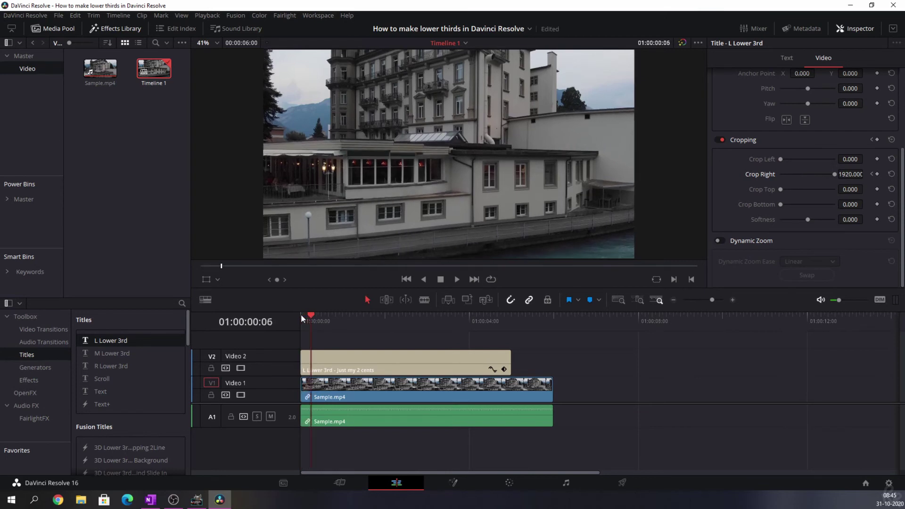
key("Right")
key("Right")
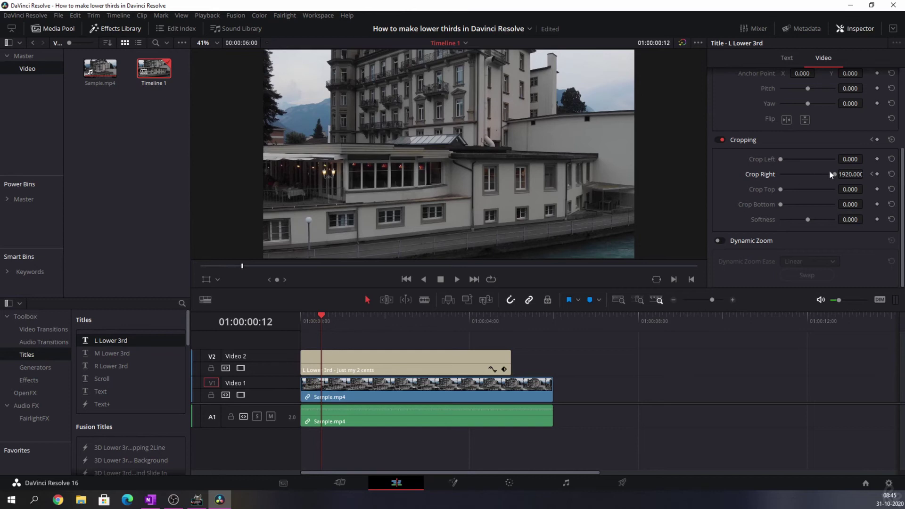
left_click_drag(836, 174, 762, 175)
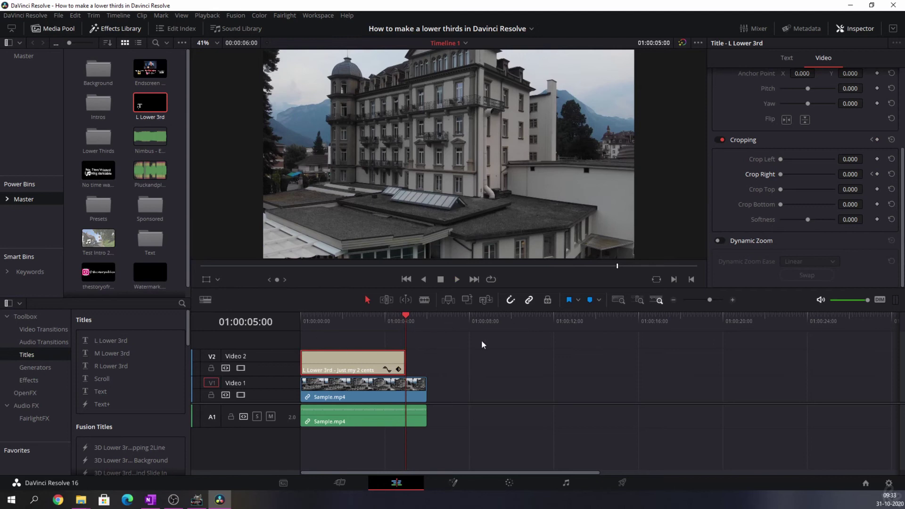
Keyframe Crop Right at 0 on 04:12 and 1920 at 04:23, then return to the timeline start
key("Left")
key("Left")
key("Left")
key("Left")
key("Left")
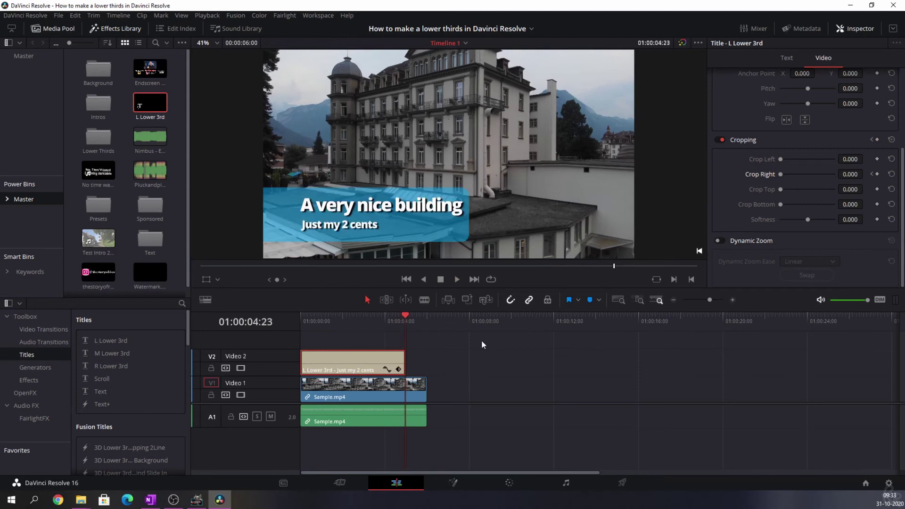
key("Left")
key("Left")
key("Left")
key("Left")
key("Left")
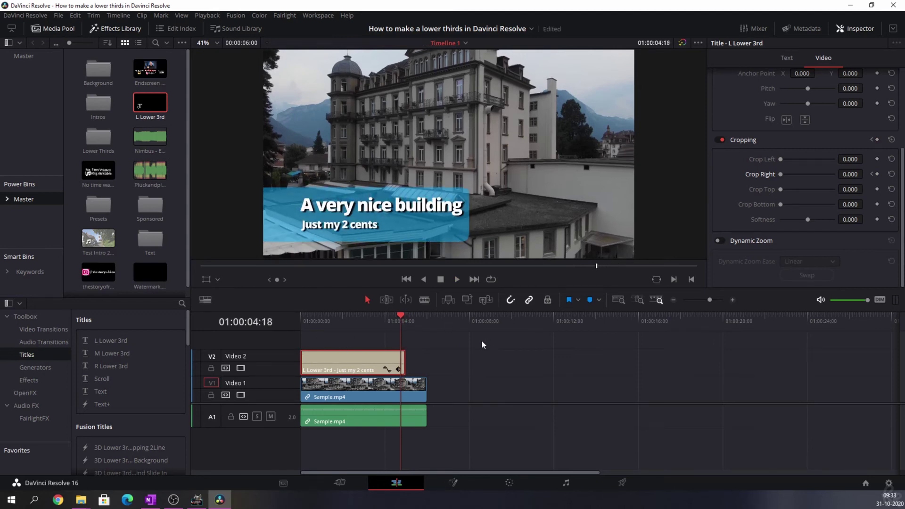
key("Left")
key("Left")
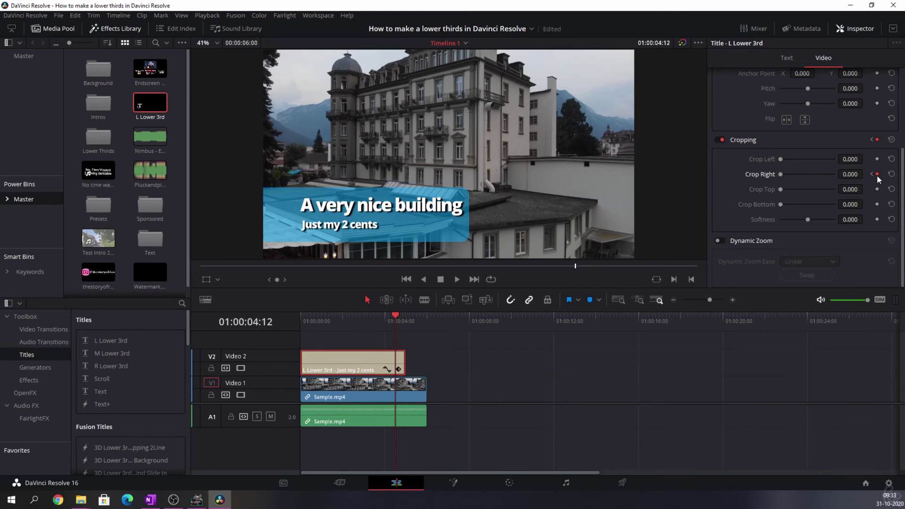
key("Right")
key("Right")
key("Right")
key("Right")
key("Right")
key("Right")
key("Right")
key("Right")
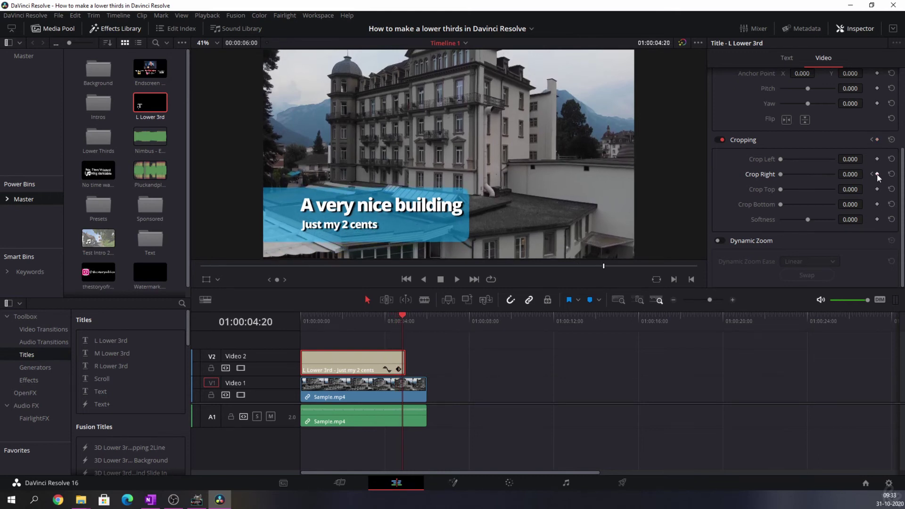
key("Right")
key("Right")
key("Right")
left_click_drag(778, 173, 863, 174)
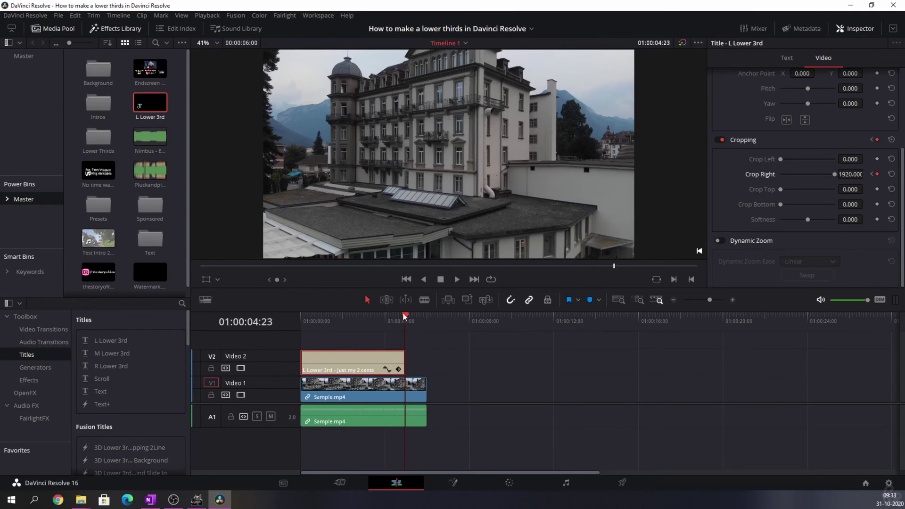
key("Home")
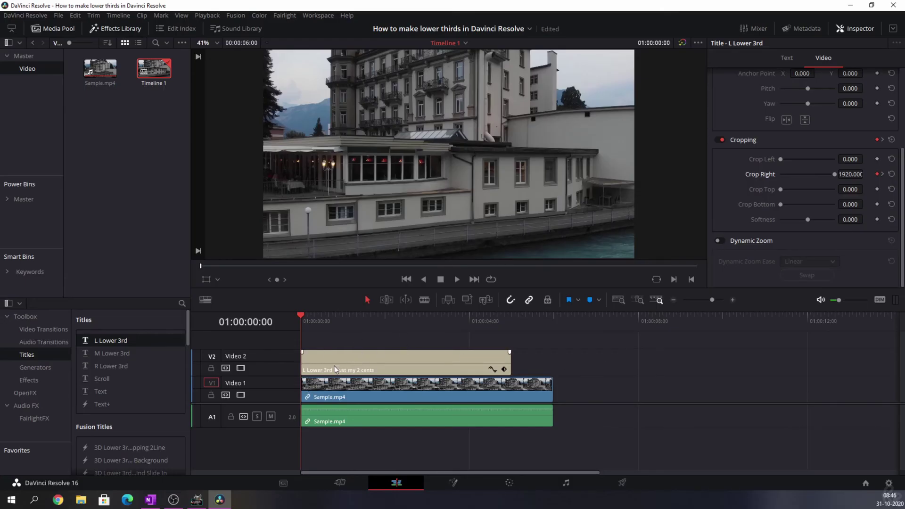
Move the L Lower 3rd later, place Lower 3rd Corporate Corners 2 Lines at V2's start, and play it back
left_click_drag(334, 368, 665, 365)
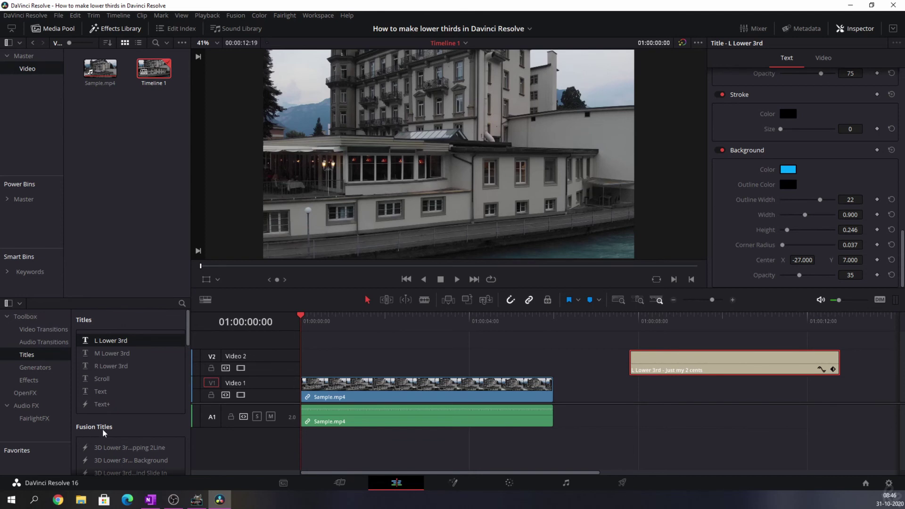
scroll(105, 434, "down", 3)
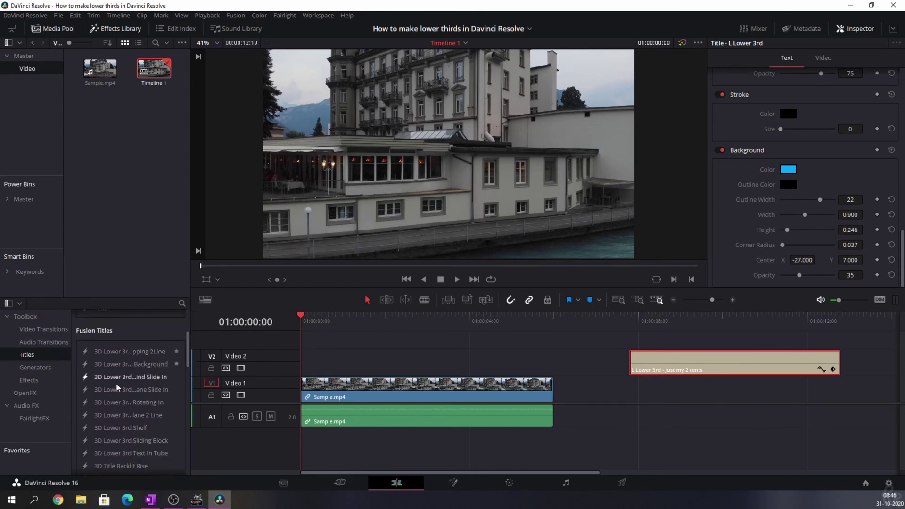
scroll(119, 398, "down", 2)
scroll(120, 396, "down", 3)
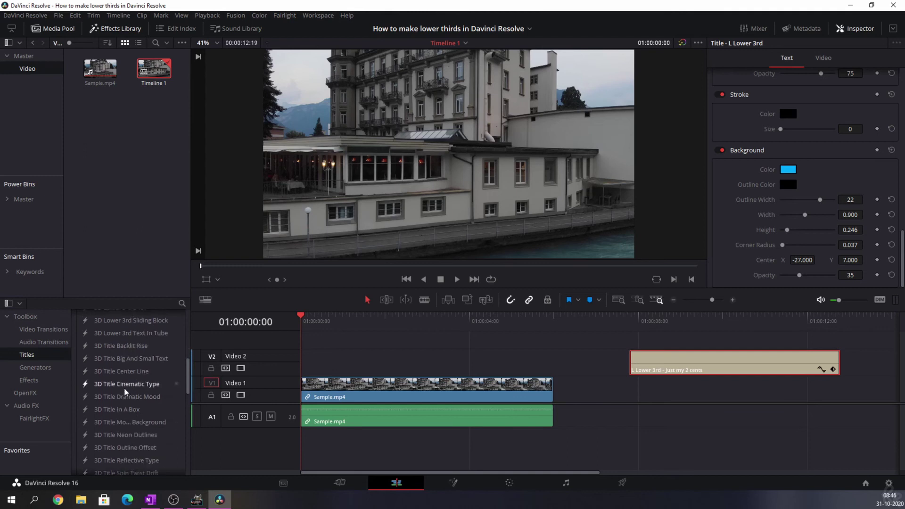
scroll(124, 393, "down", 1)
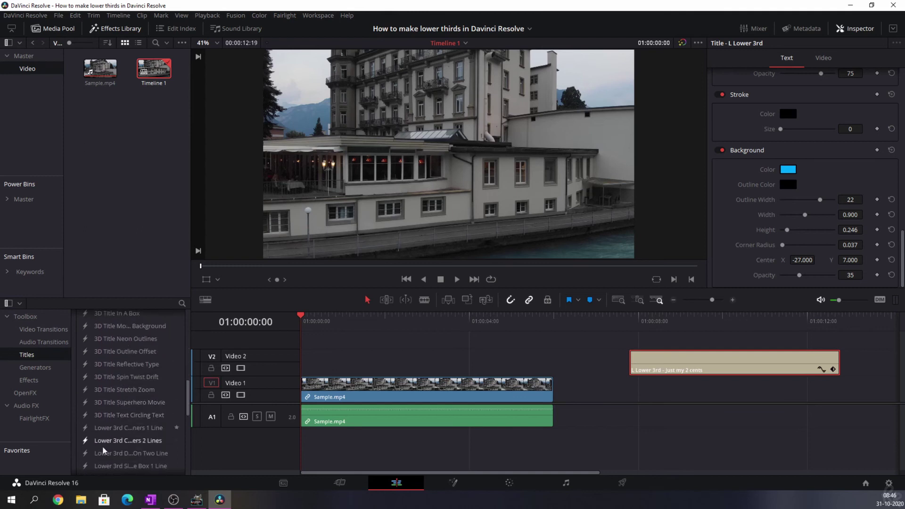
left_click_drag(109, 441, 362, 360)
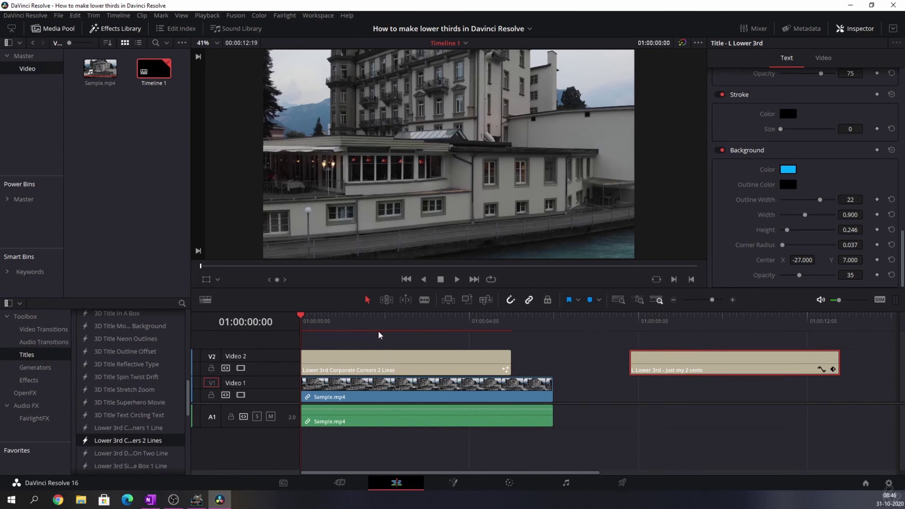
key("space")
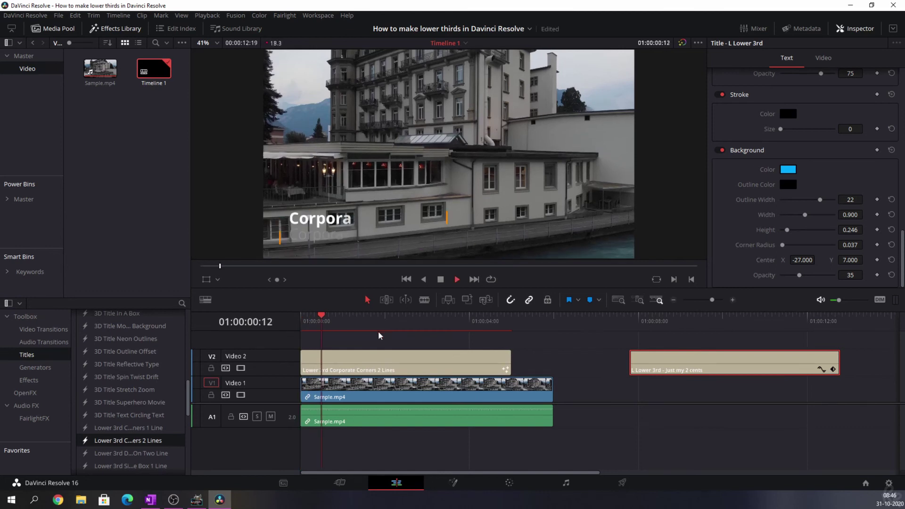
key("space")
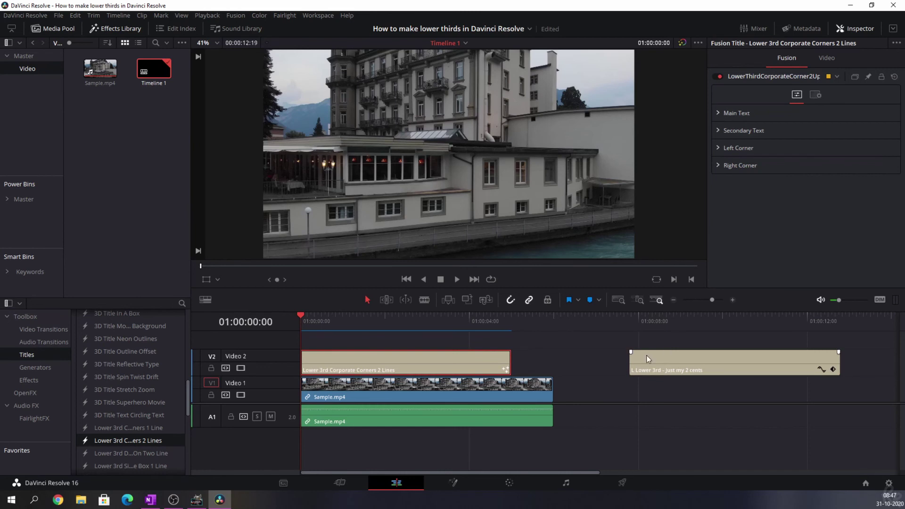
With the title visible in the viewer, change the secondary text line to 'Test'
left_click(718, 114)
left_click(374, 316)
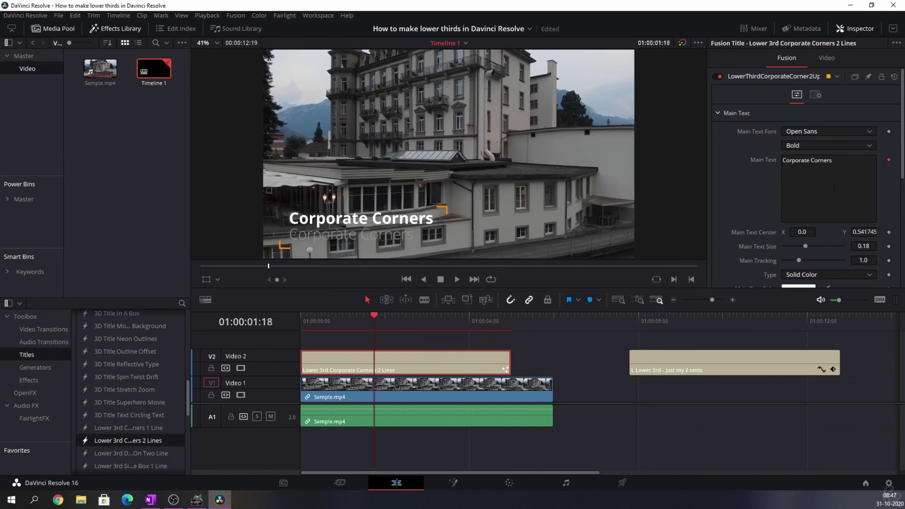
left_click(717, 113)
left_click(718, 131)
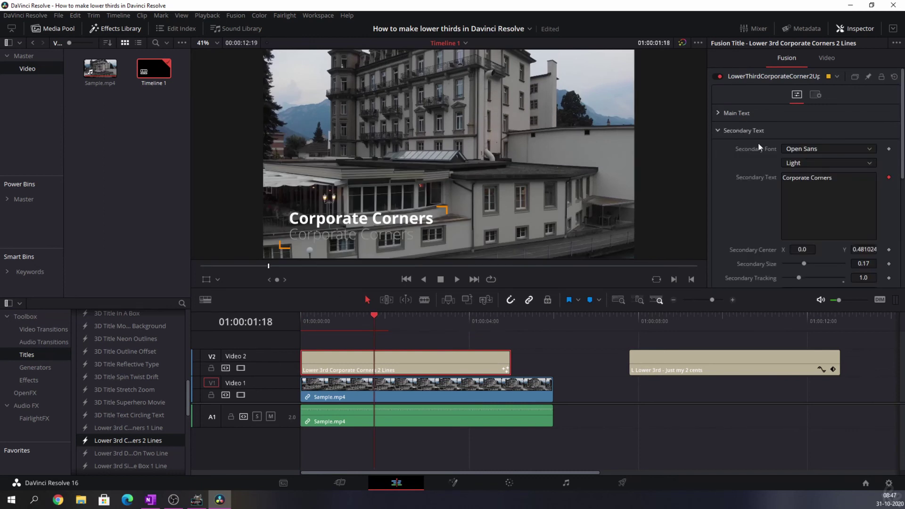
left_click(844, 180)
type("Test")
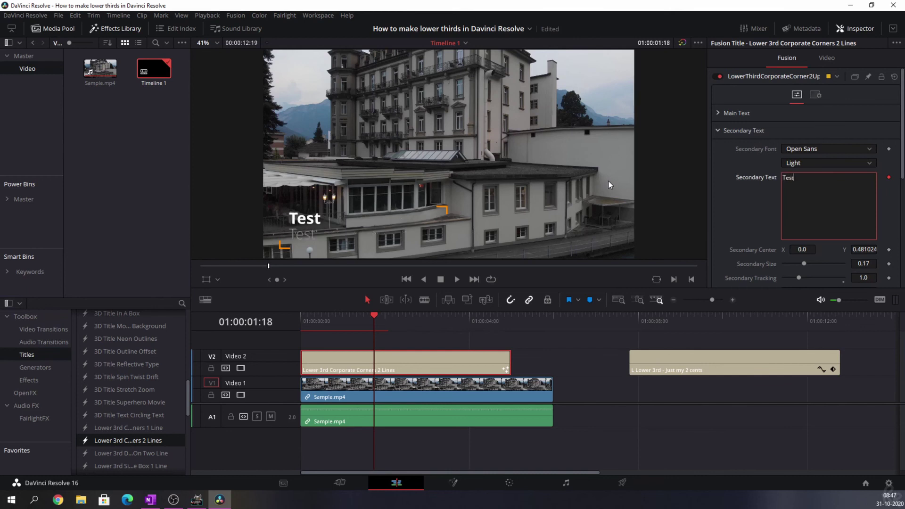
Replace the main text line of the Corporate Corners title with 'Test'
left_click(718, 113)
left_click(829, 184)
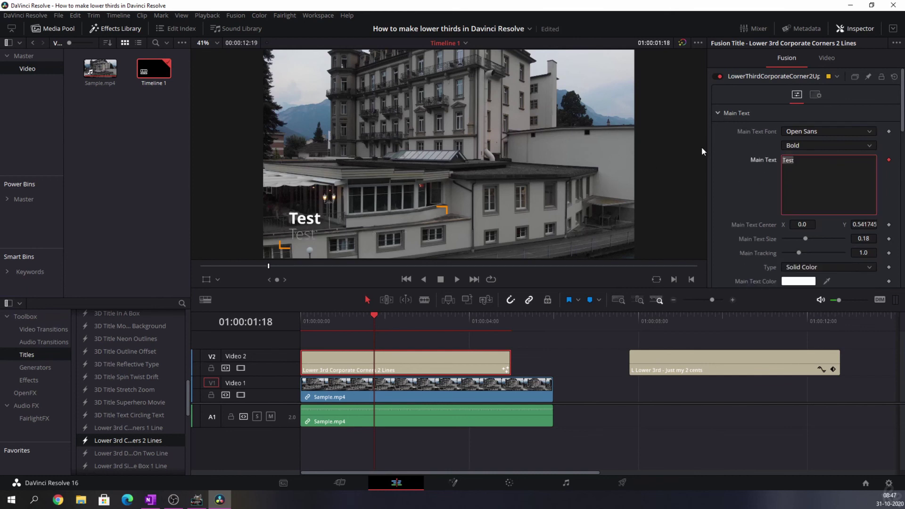
type("Test")
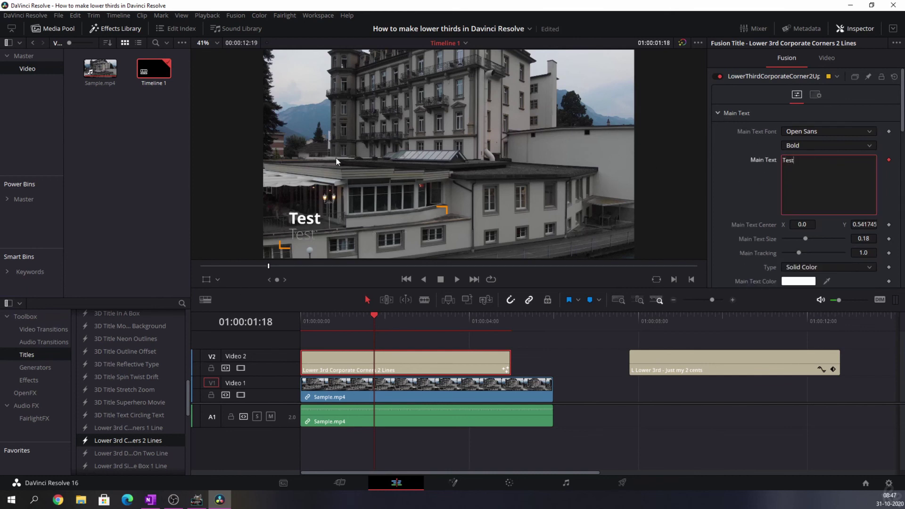